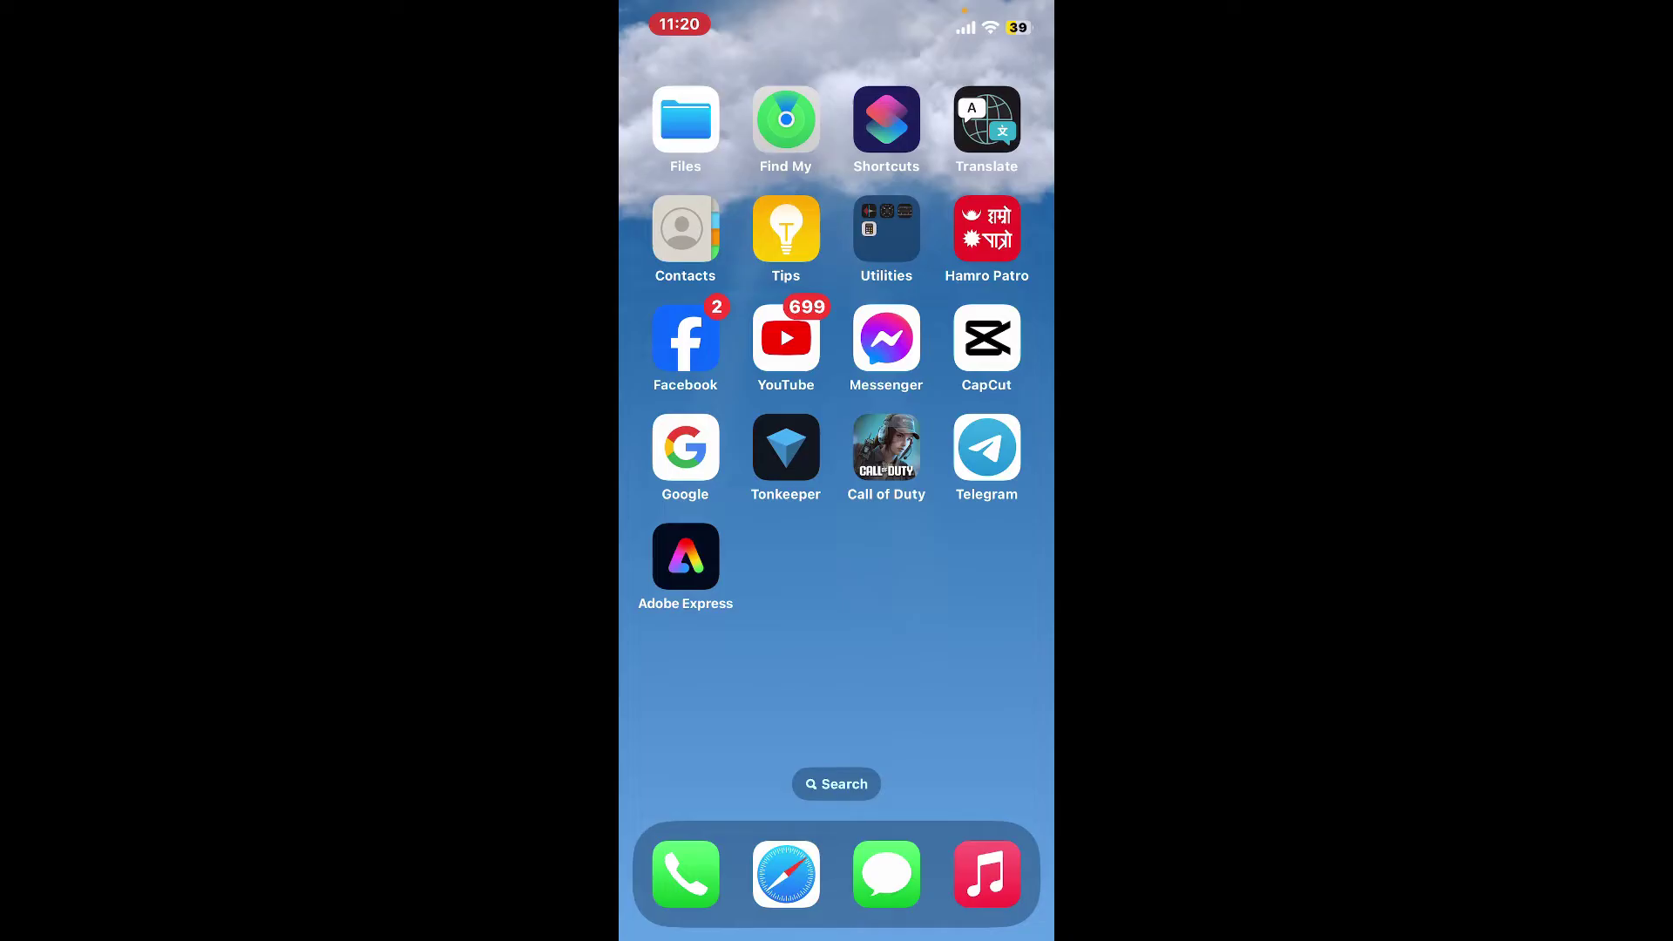
{"action": "left_click", "coordinate": [685, 556]}
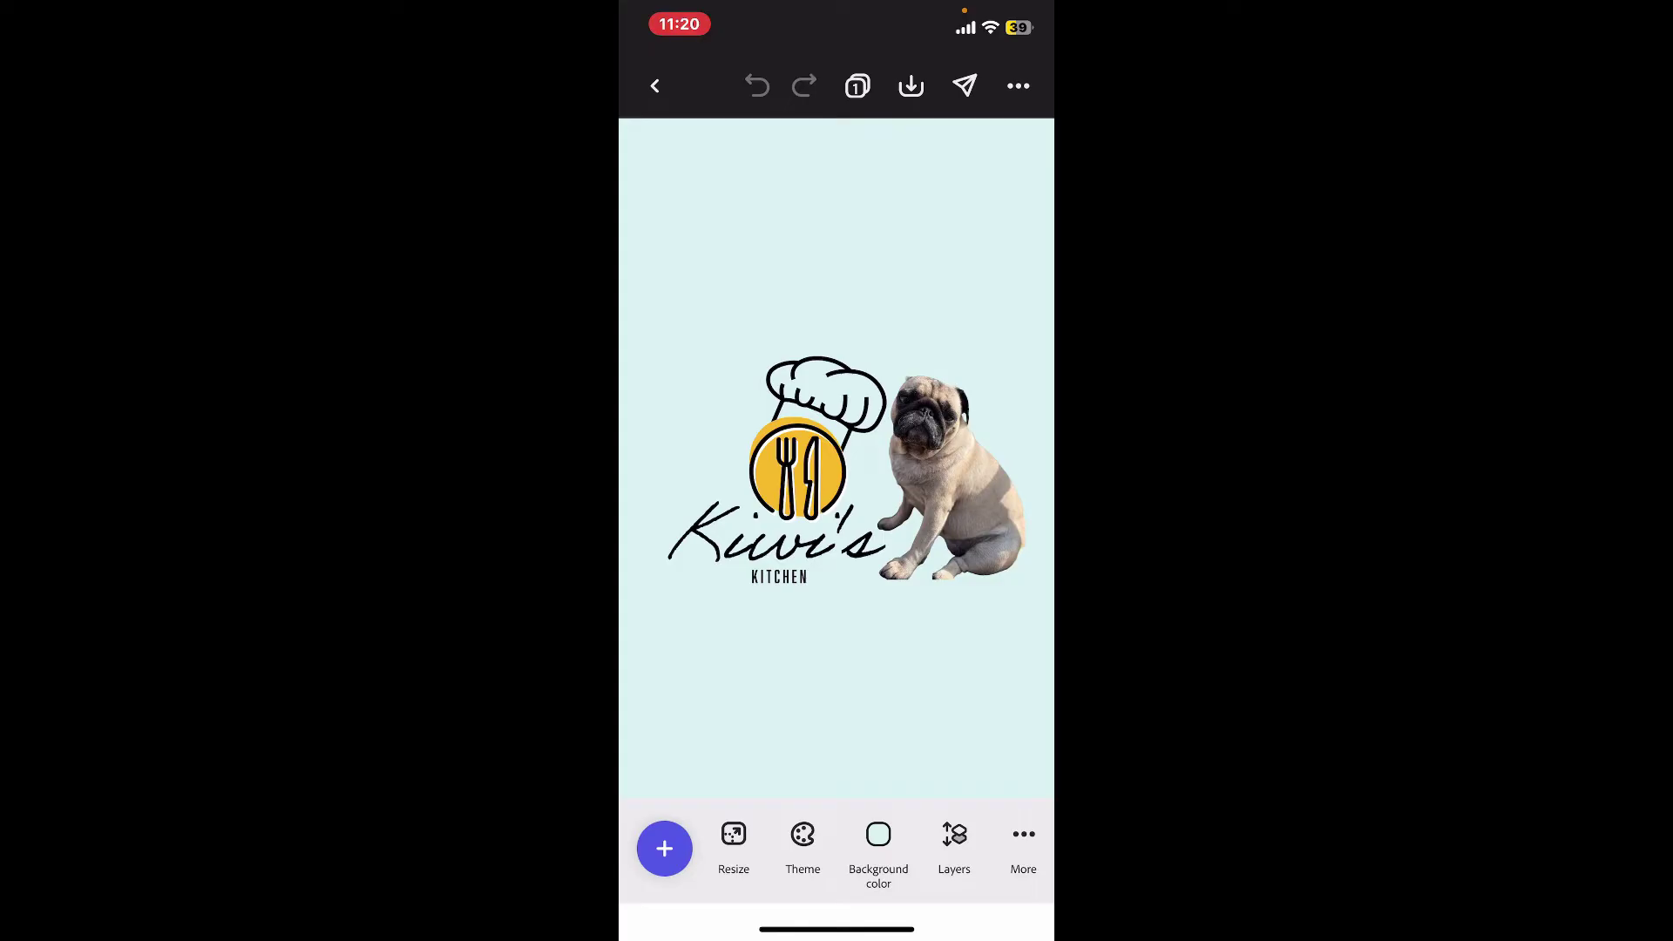
Step: Choose PNG (Best for images) as the Kiwi's Kitchen logo's download file format
{"action": "left_click", "coordinate": [911, 86]}
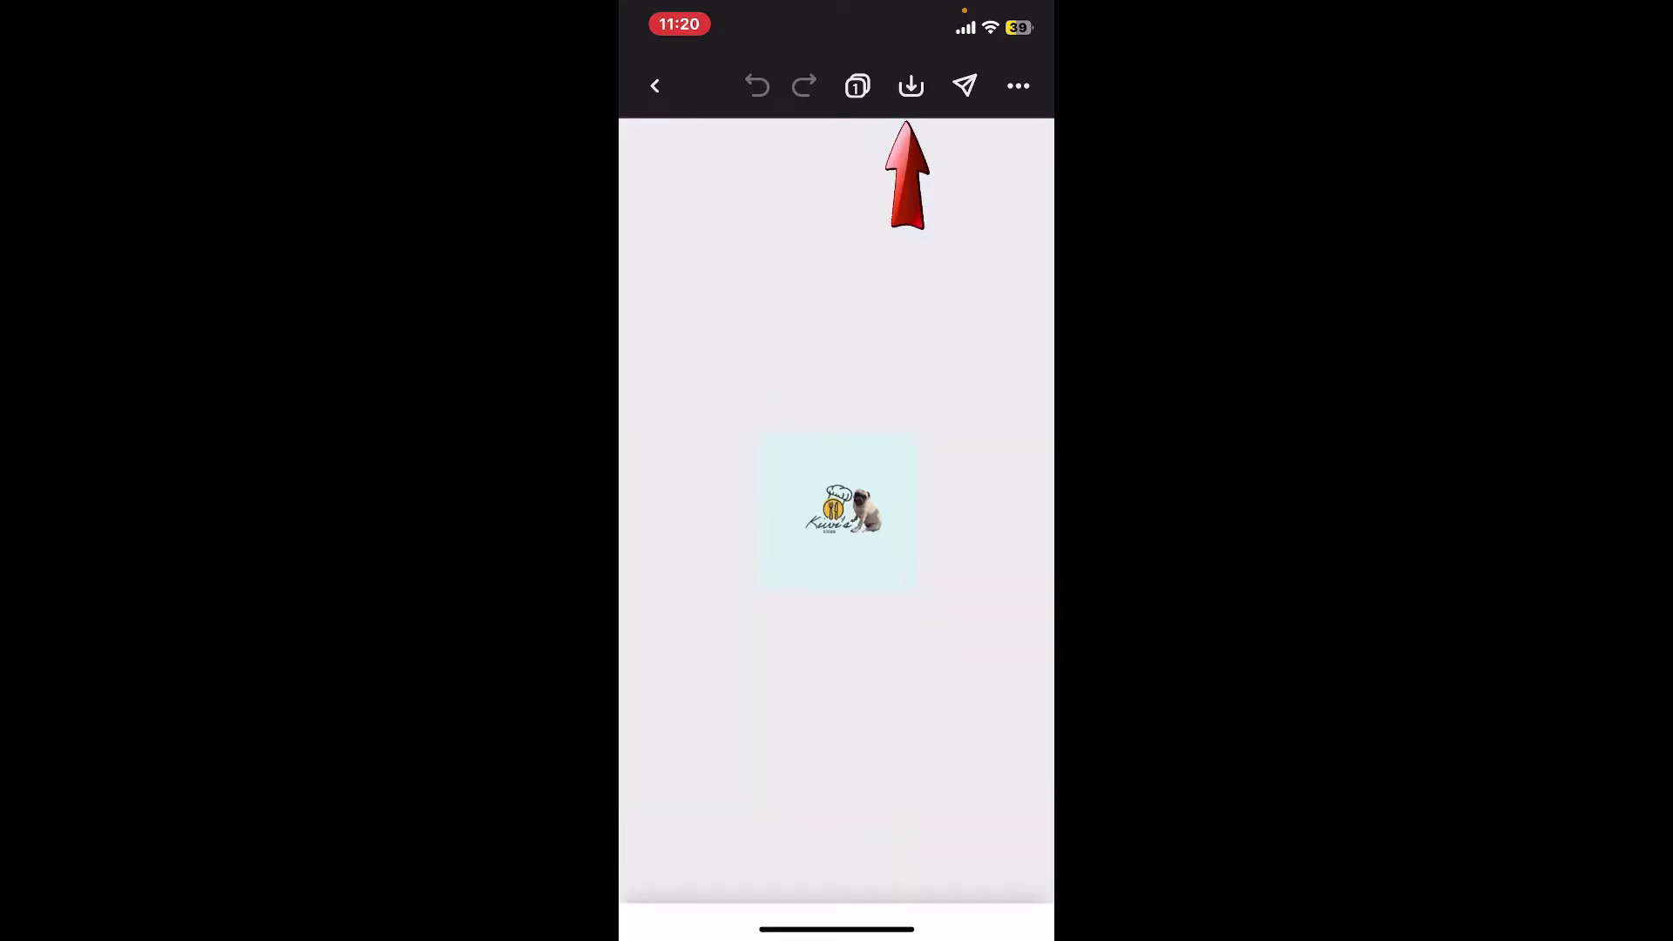
{"action": "left_click", "coordinate": [837, 754]}
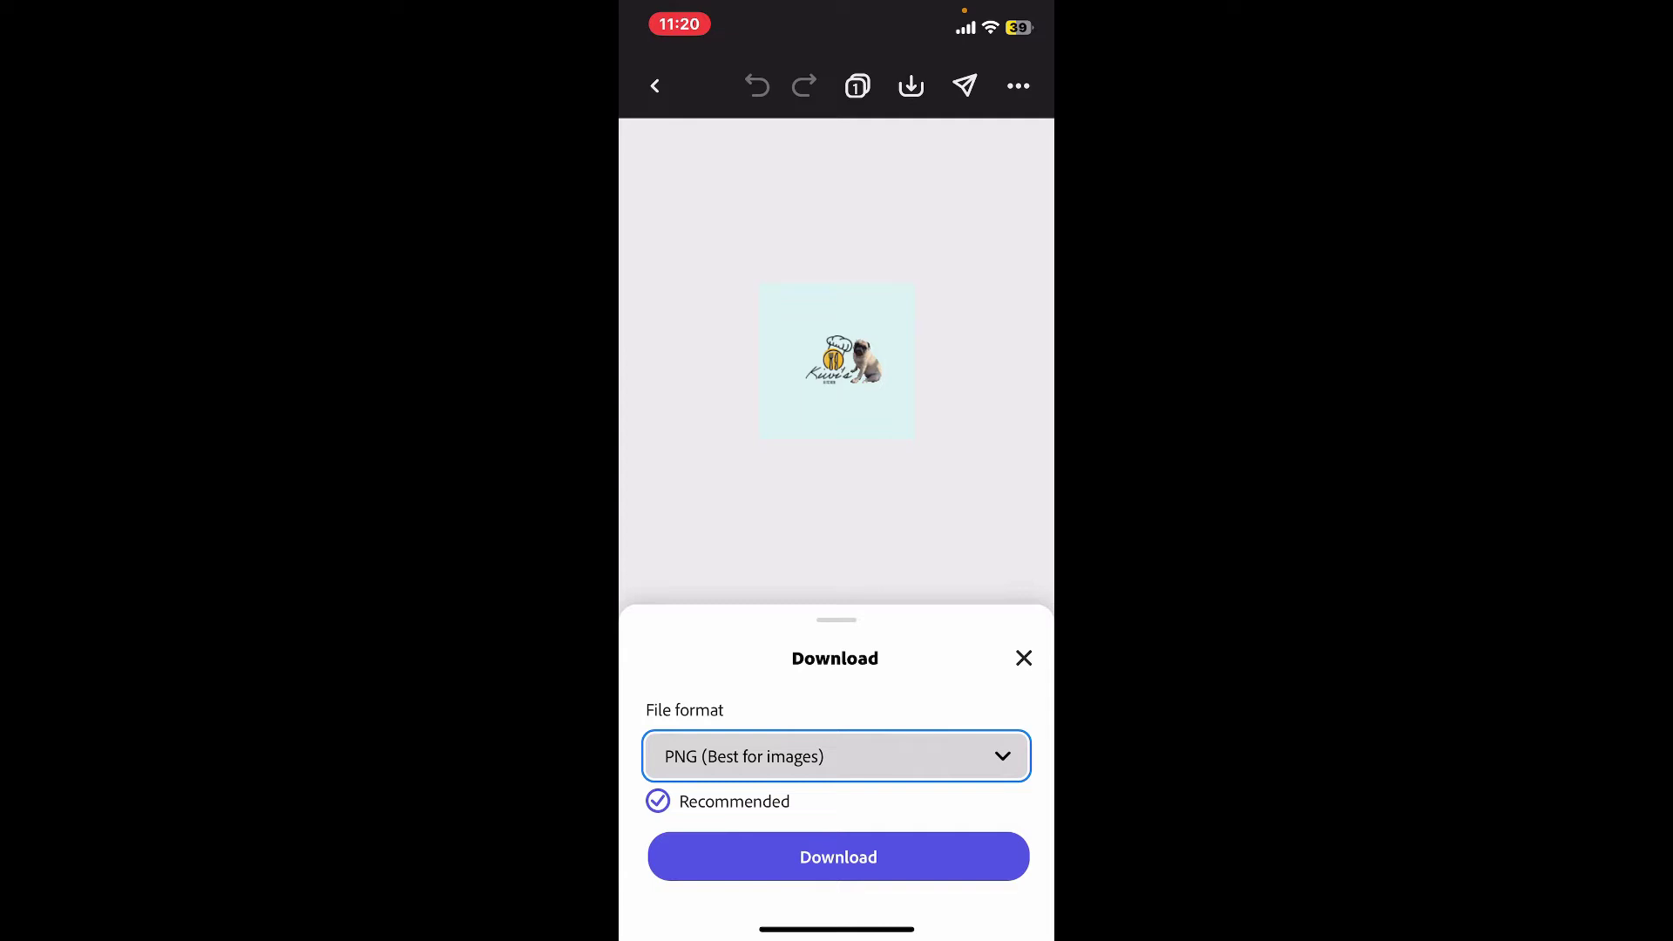
{"action": "left_click", "coordinate": [745, 782]}
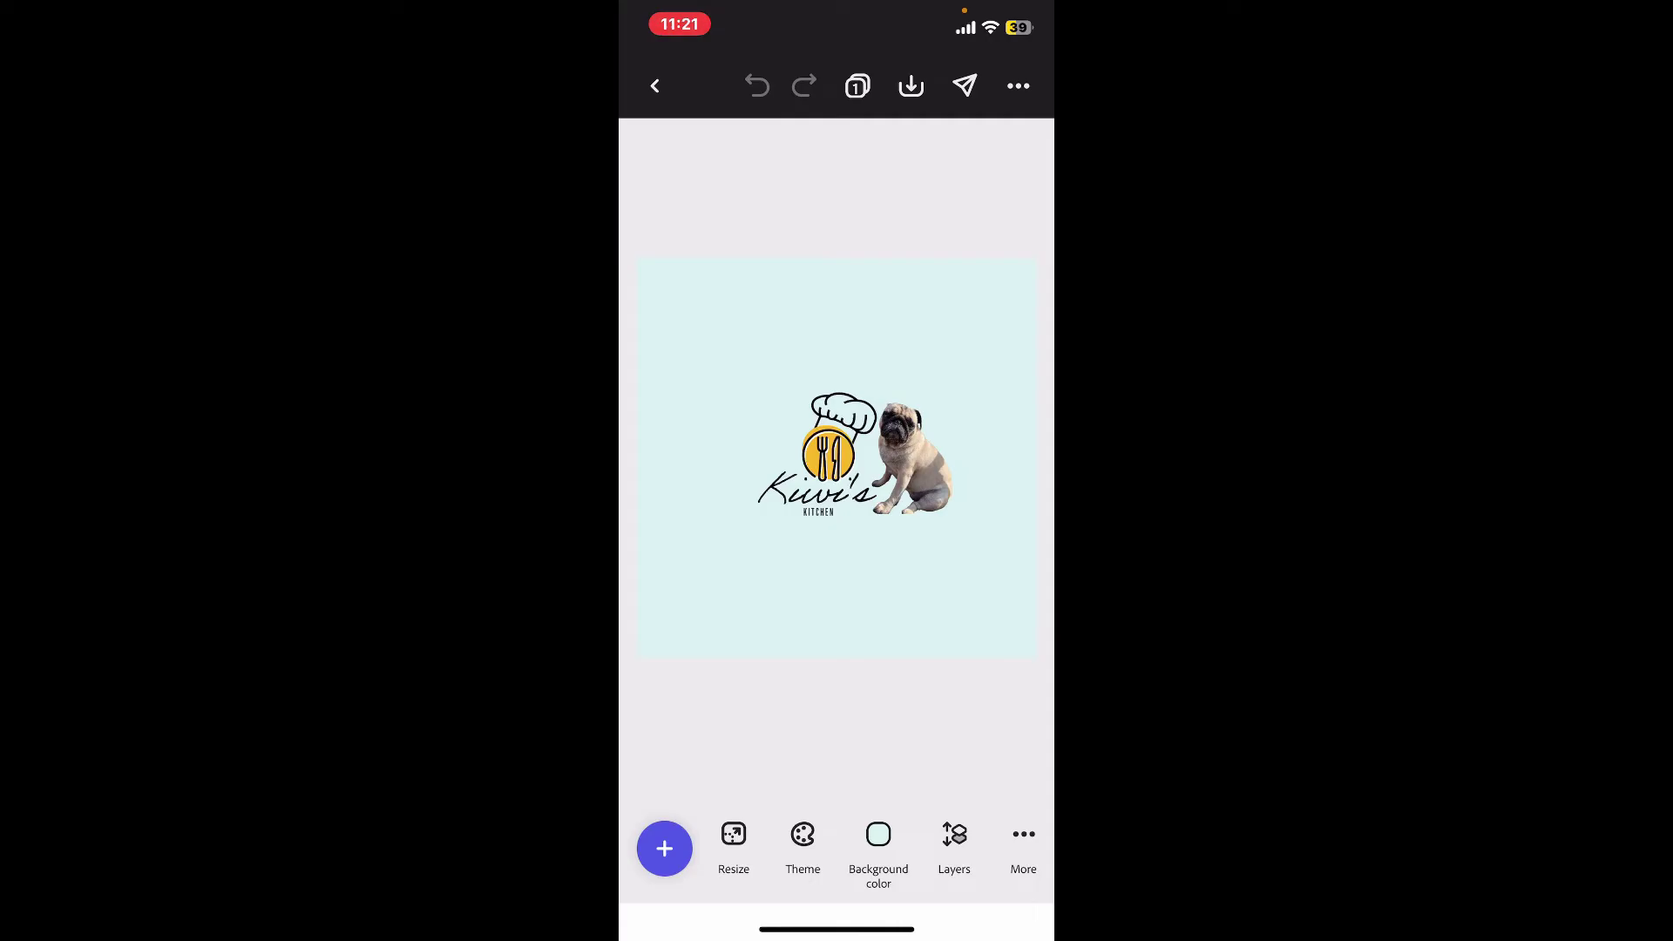
Step: Apply the last Recommended mint swatch as the background, then leave the editor for your saved designs
{"action": "double_click", "coordinate": [912, 460]}
{"action": "left_click", "coordinate": [1023, 677]}
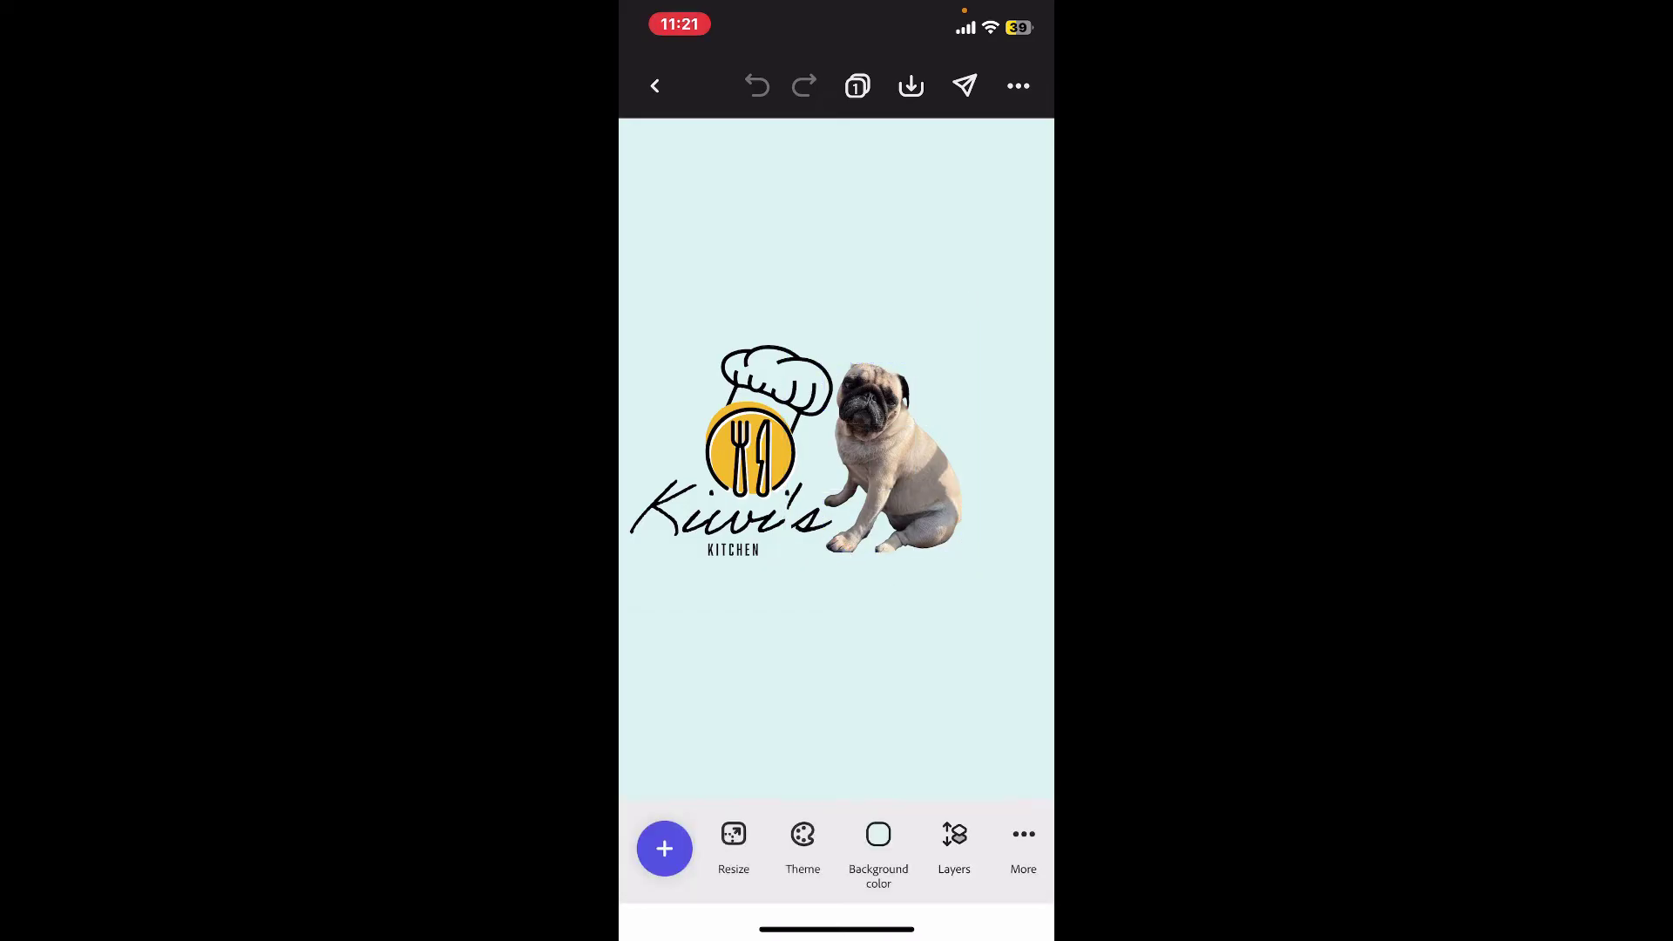
{"action": "left_click", "coordinate": [878, 841]}
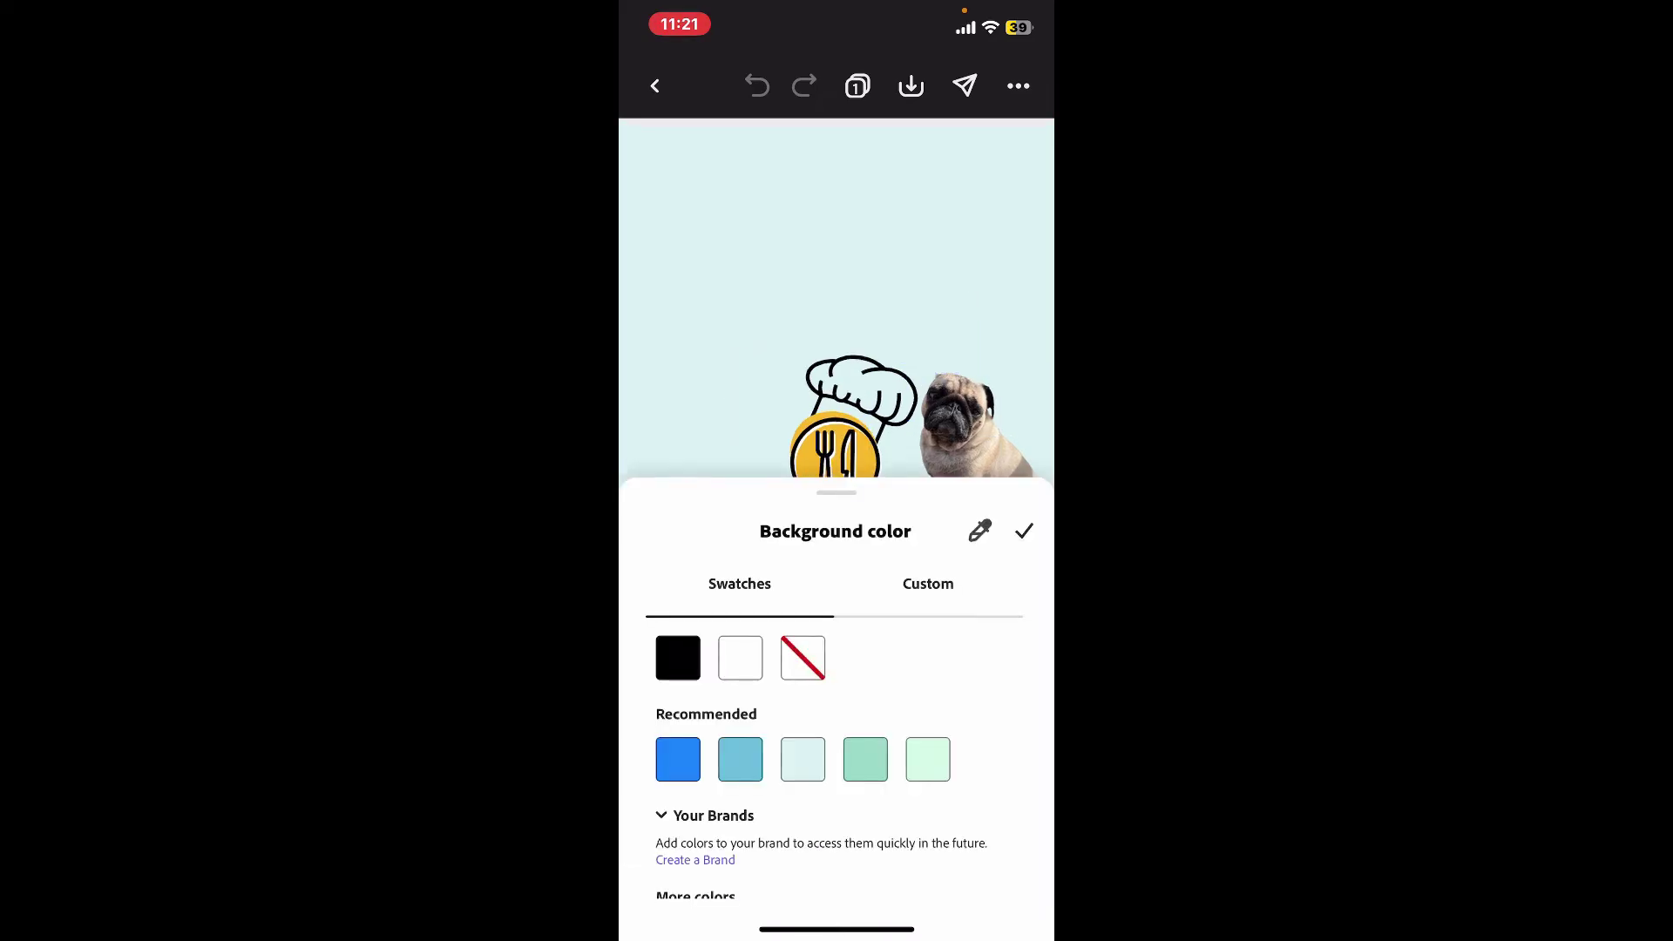
{"action": "left_click", "coordinate": [928, 759]}
{"action": "left_click", "coordinate": [1024, 531]}
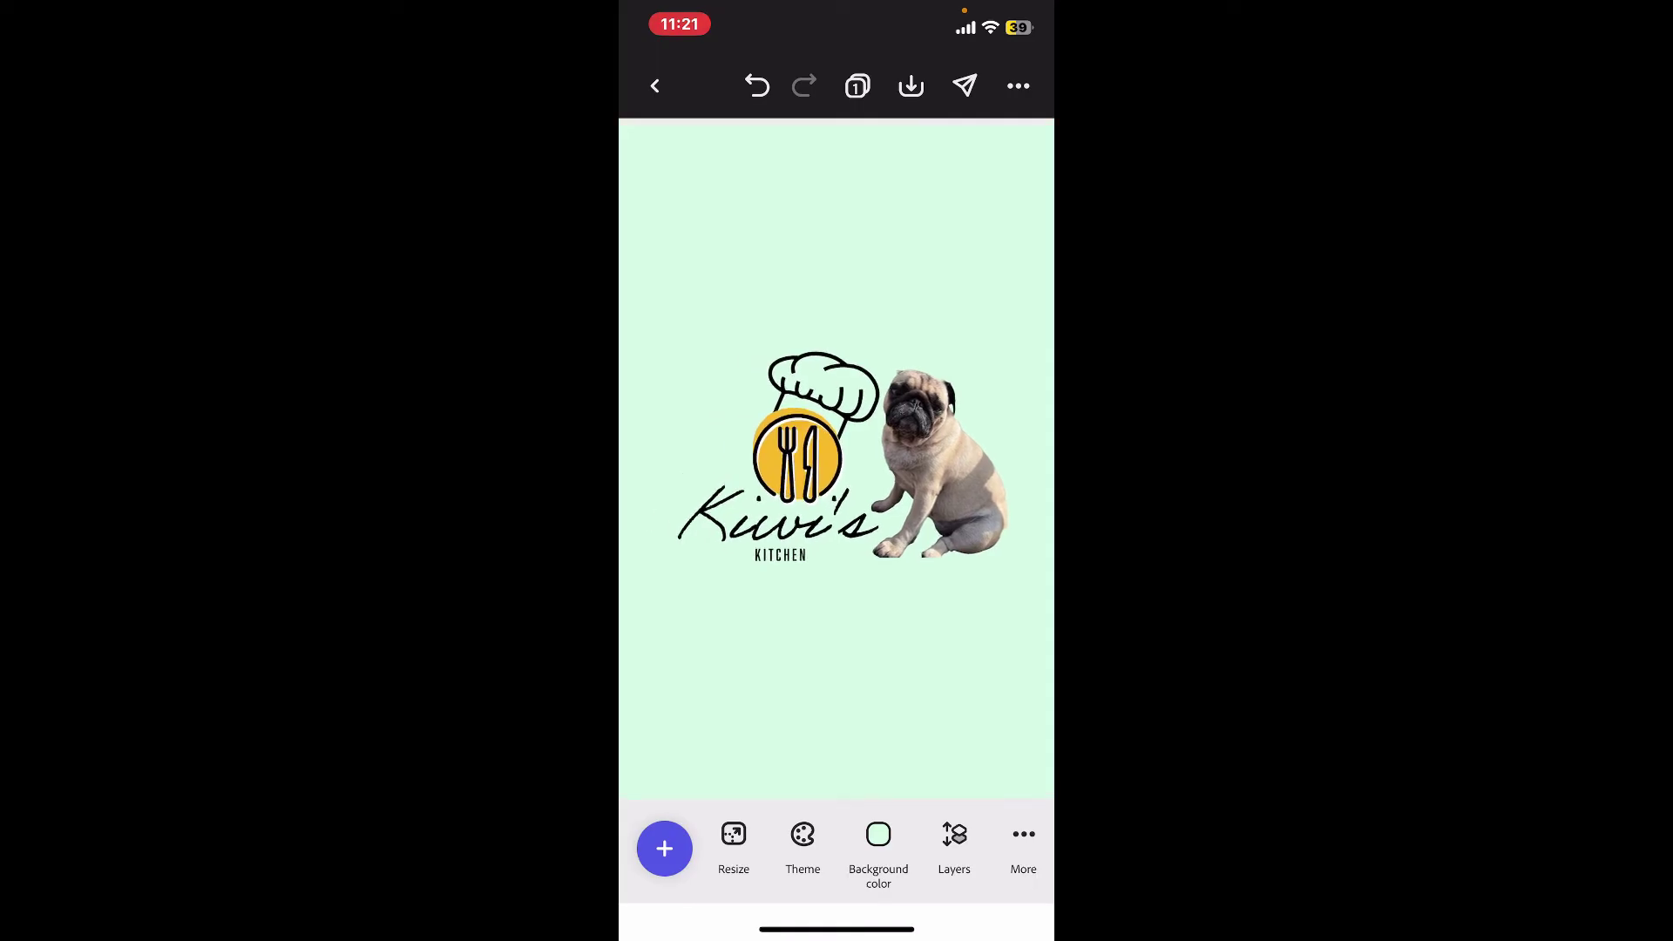
{"action": "left_click", "coordinate": [656, 84]}
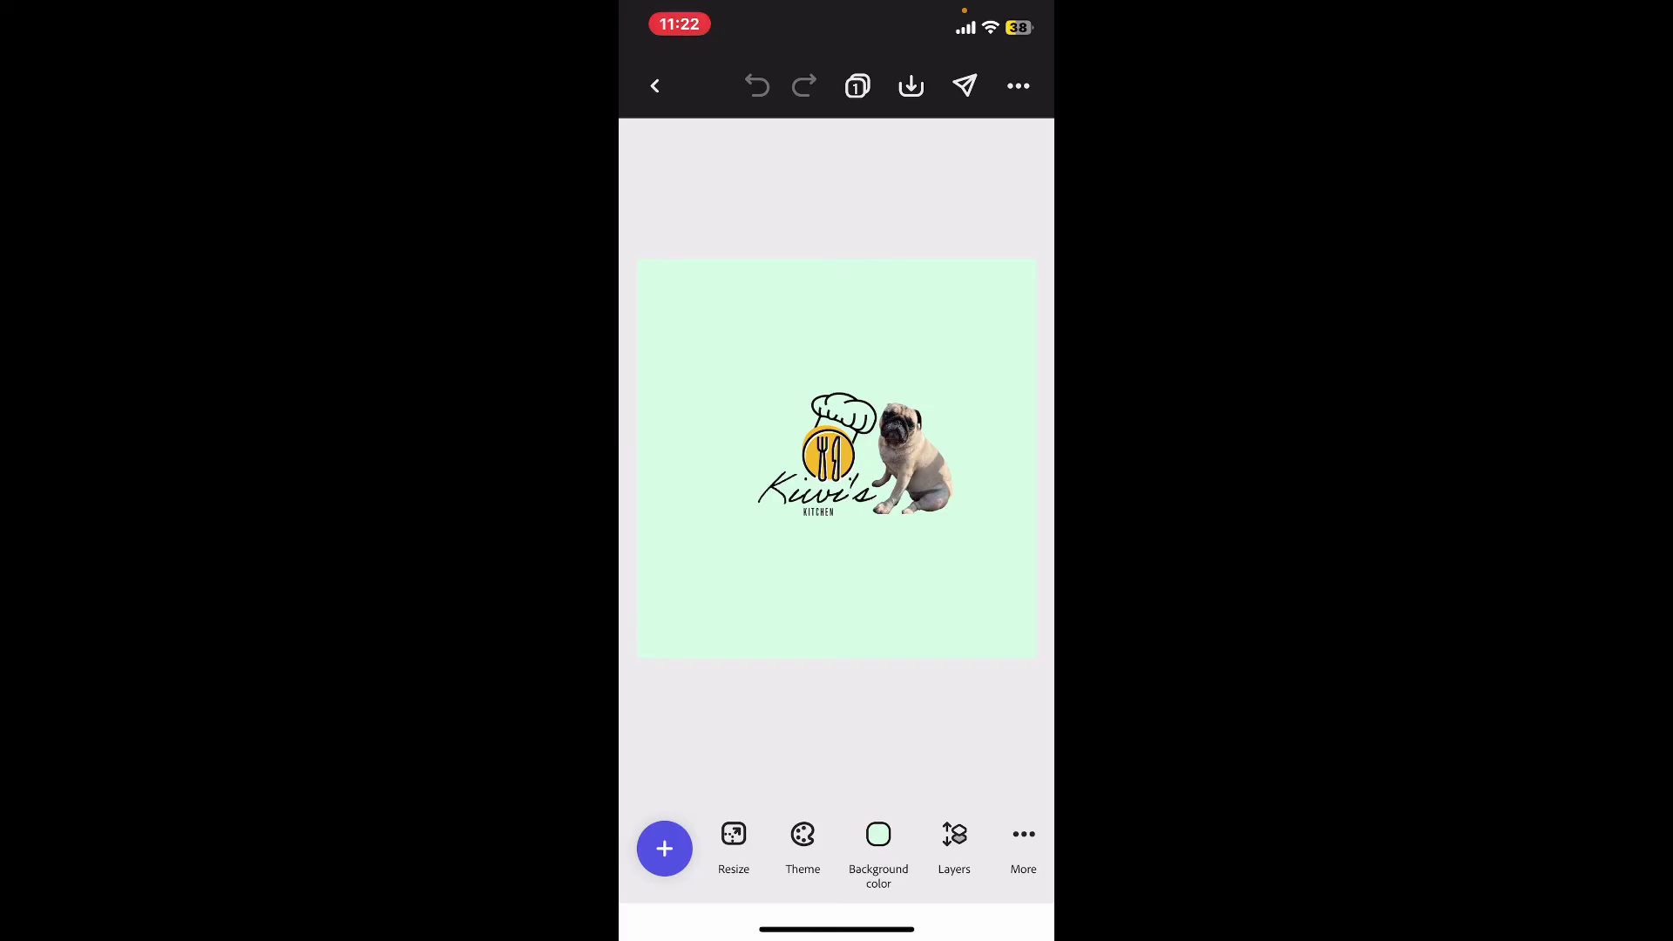
Step: Swipe up from the bottom edge to leave Adobe Express for the iOS home screen
{"action": "left_click_drag", "start_coordinate": [836, 929], "coordinate": [836, 588]}
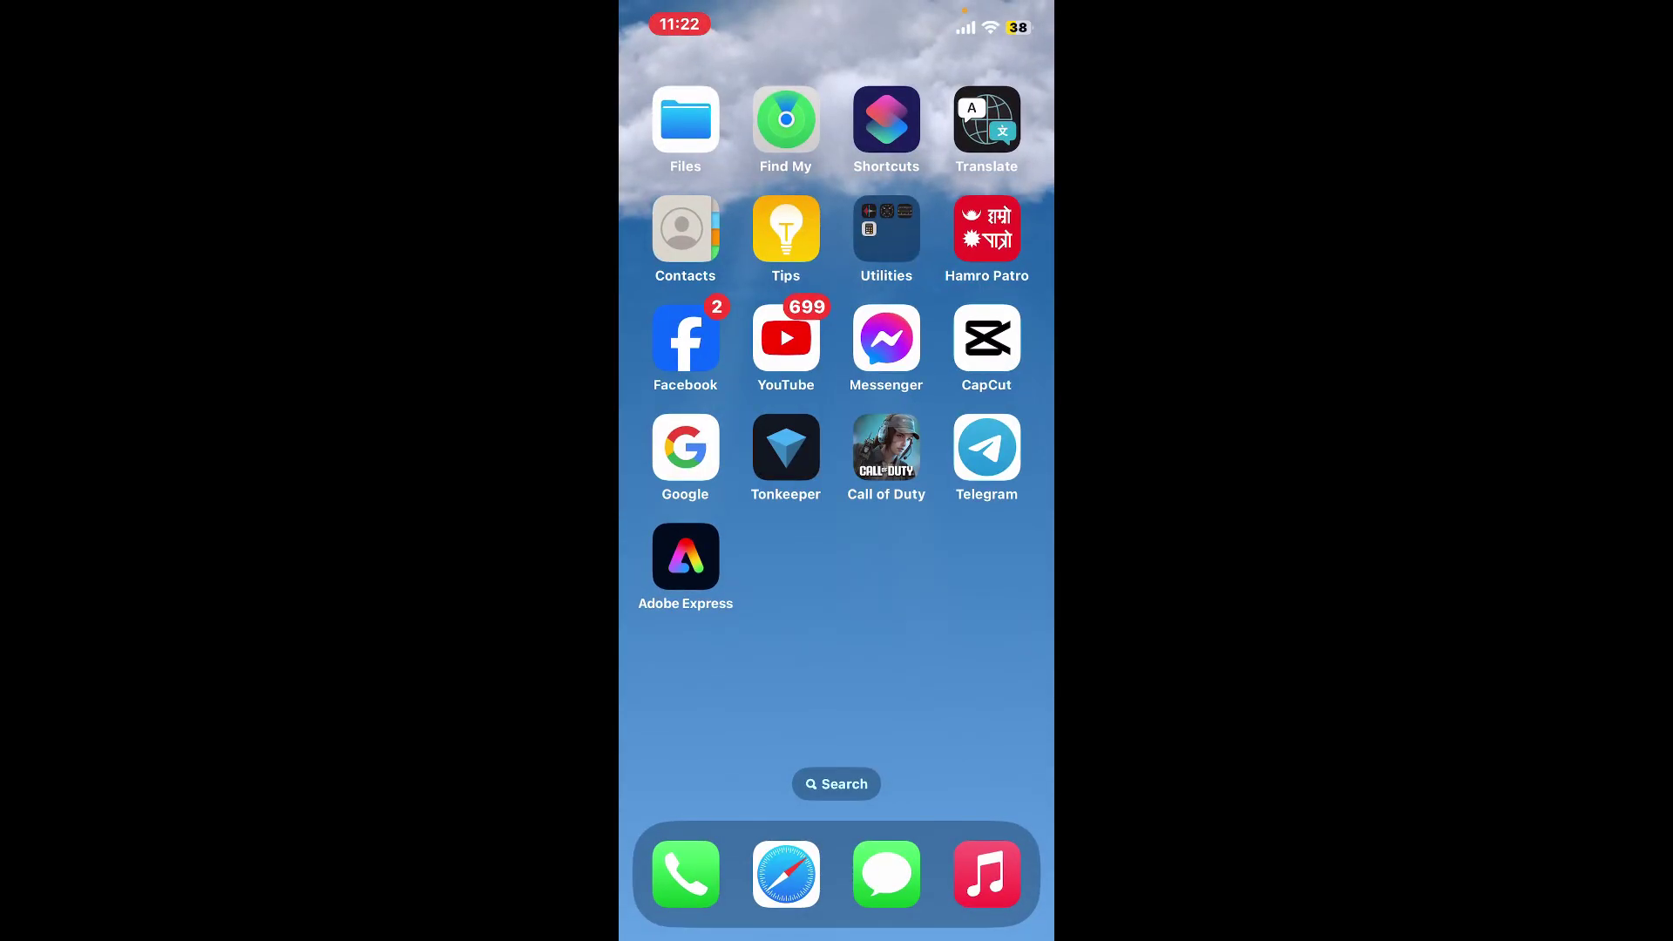